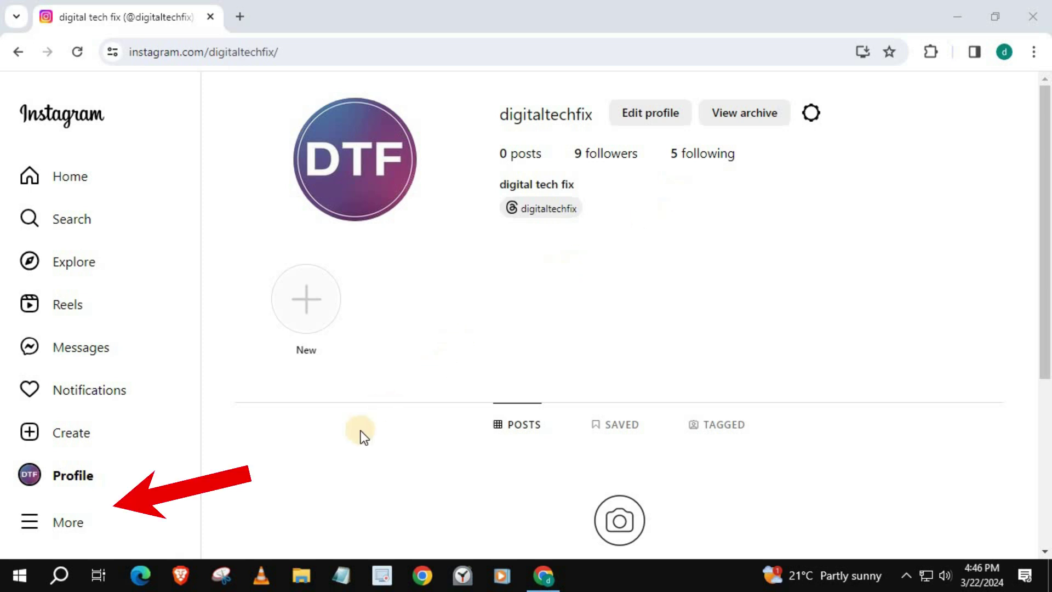
Step: Open Instagram Settings from the More menu in the sidebar
left_click(30, 525)
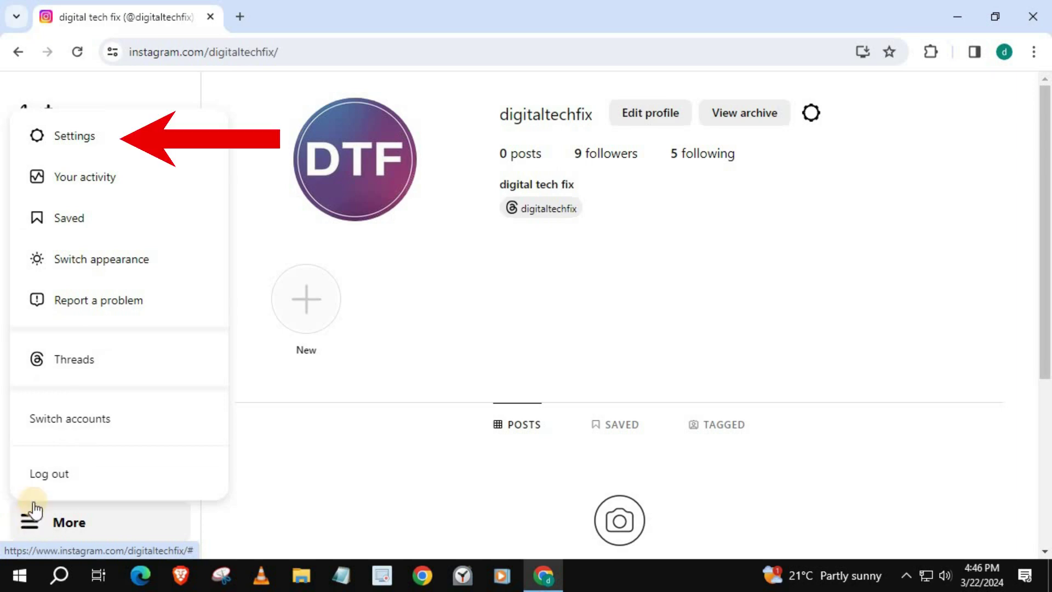
left_click(73, 143)
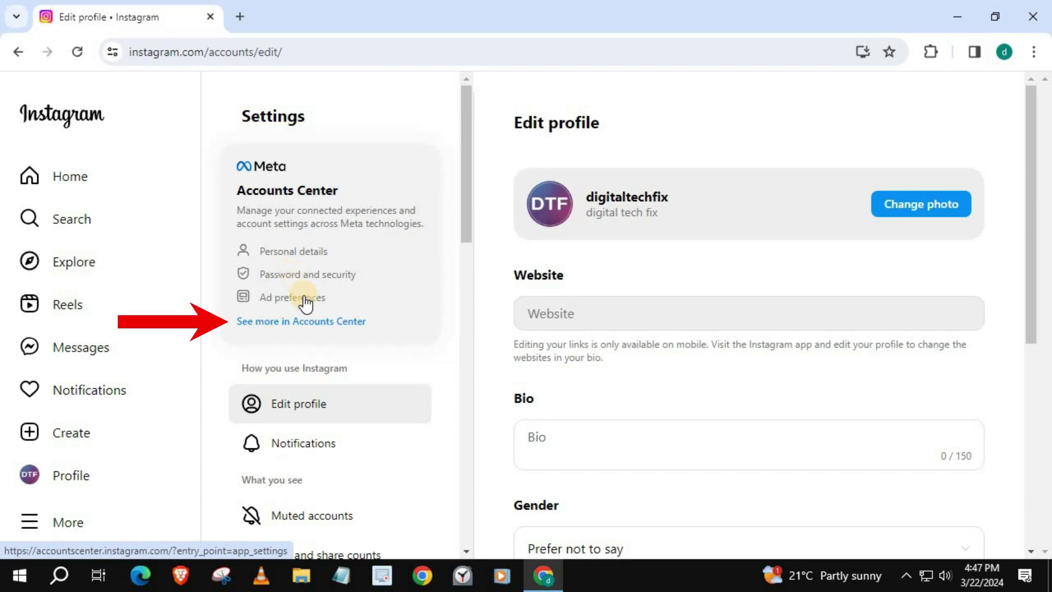
Step: In Accounts Center, go to Connected experiences > Sharing across profiles and choose Add accounts
left_click(269, 322)
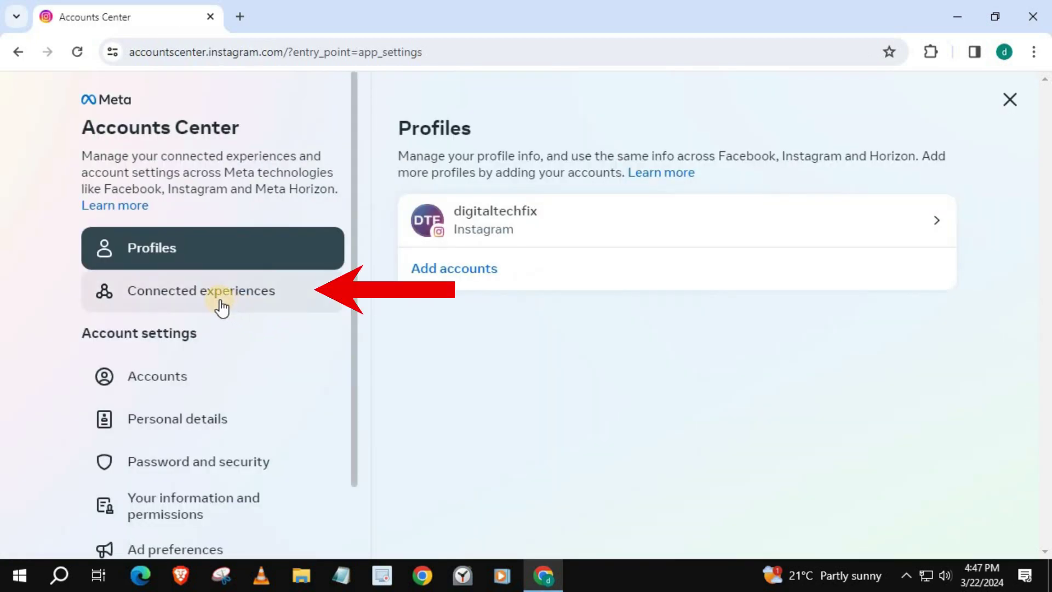
left_click(177, 296)
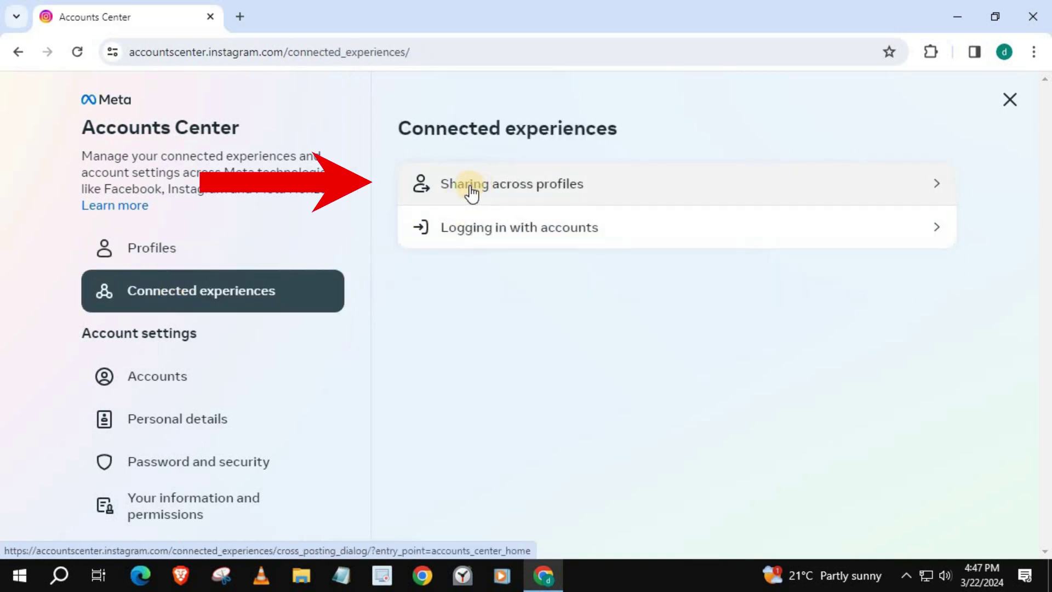
left_click(510, 186)
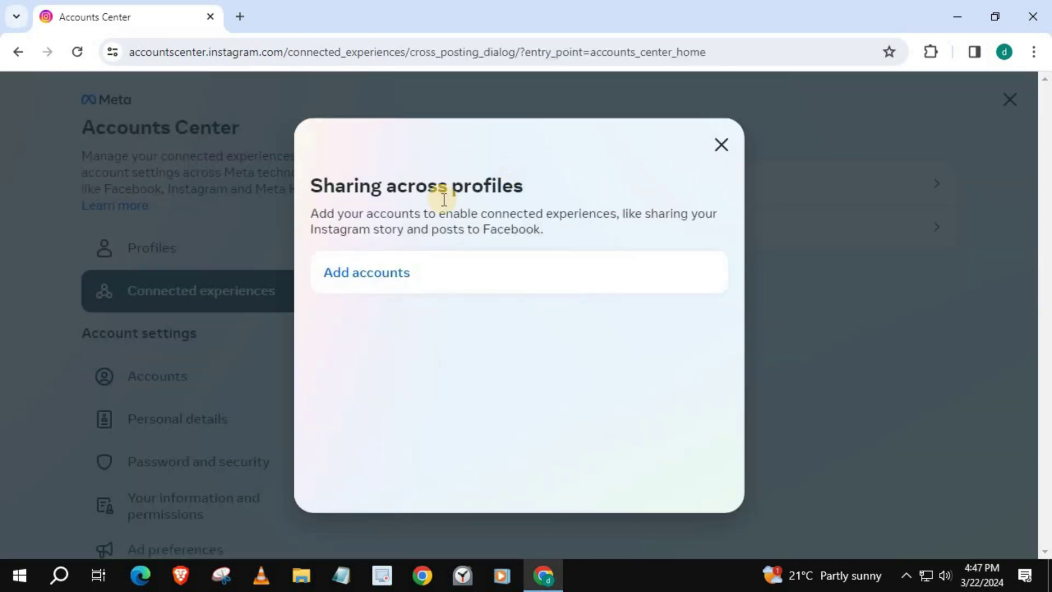
left_click(365, 276)
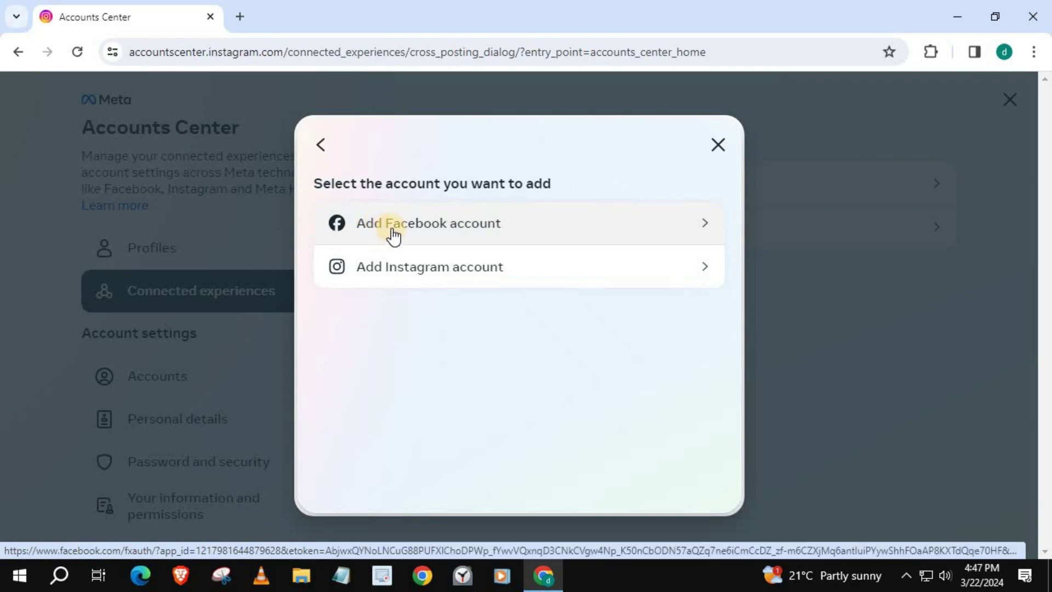
Step: Add the Facebook account, approve access, and confirm adding both accounts to Accounts Center
left_click(445, 220)
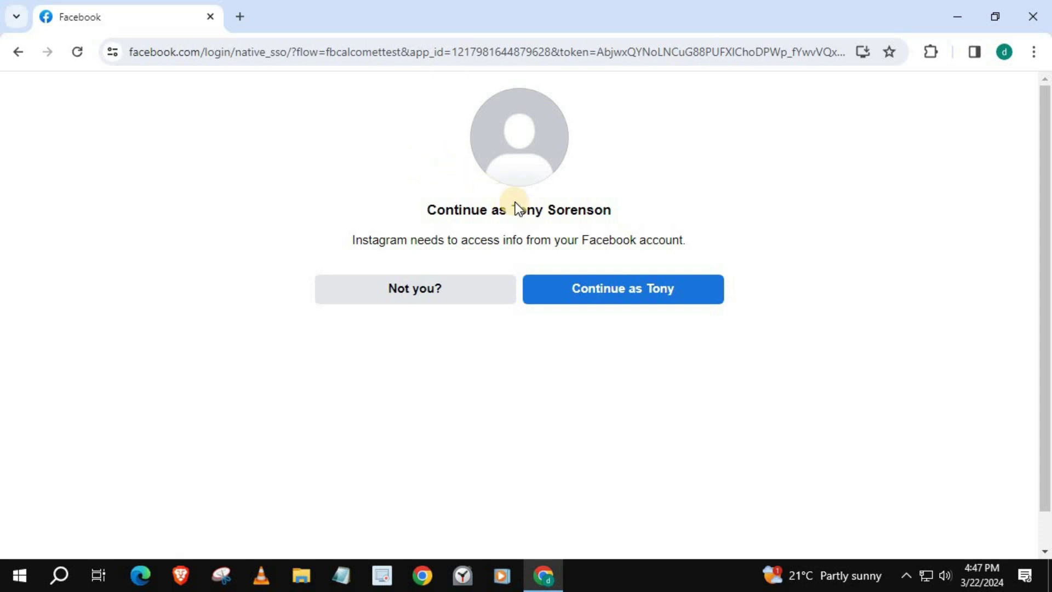
left_click(589, 296)
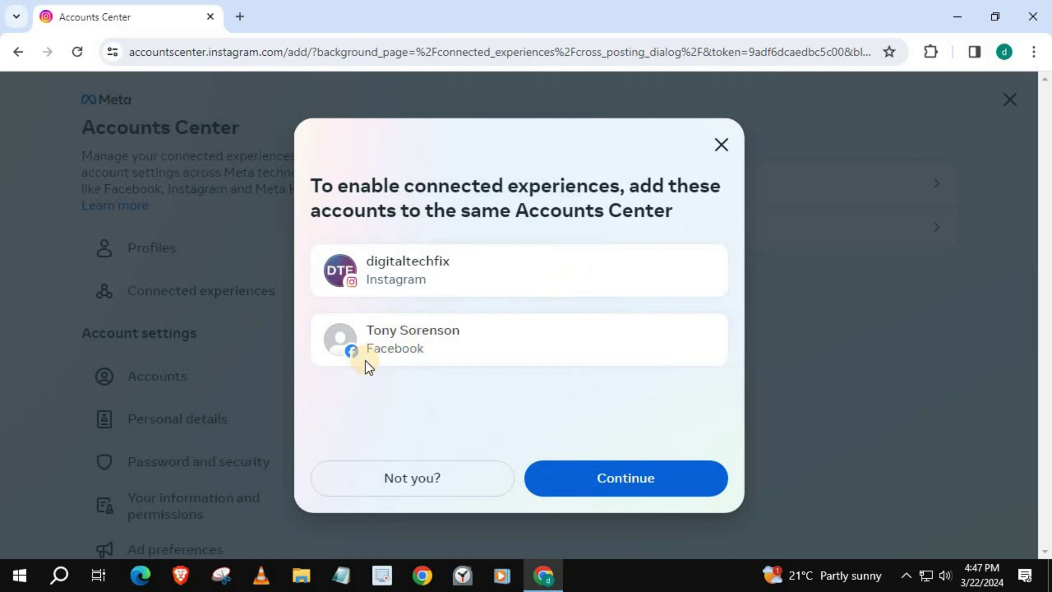
left_click(606, 474)
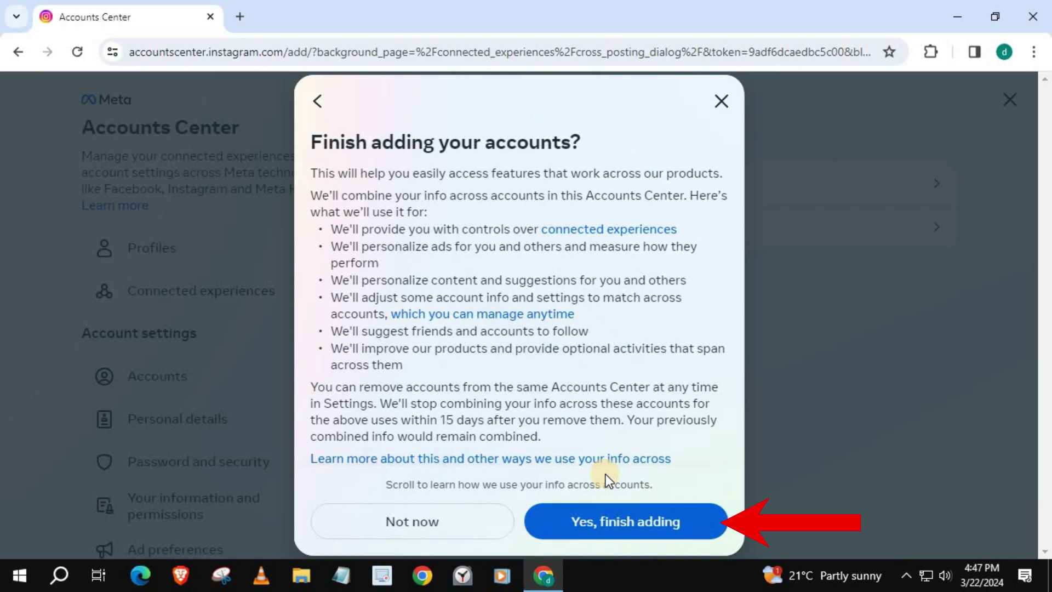
scroll(584, 436, "down", 1)
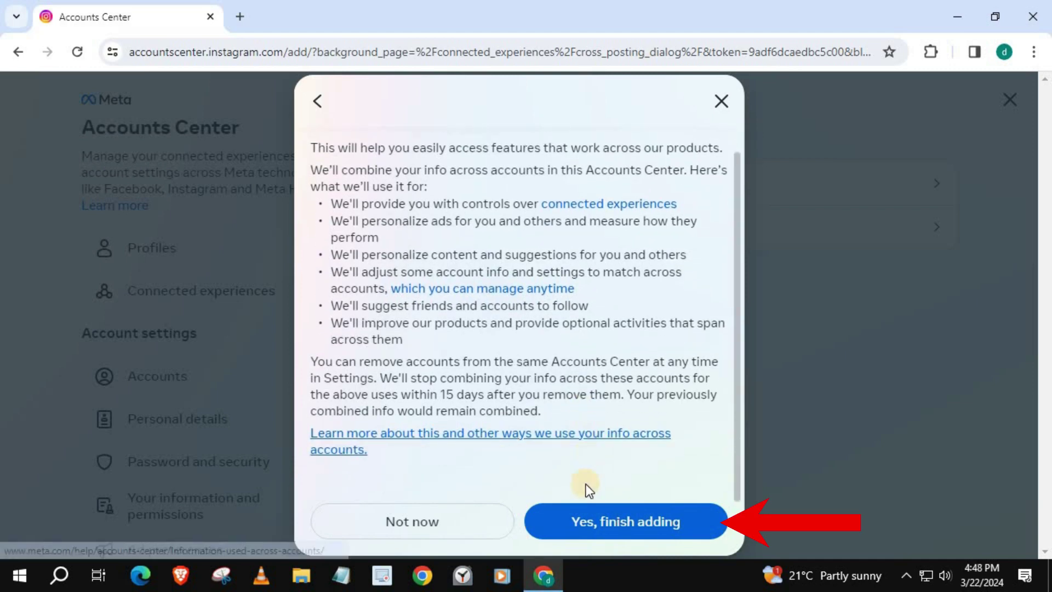
left_click(588, 527)
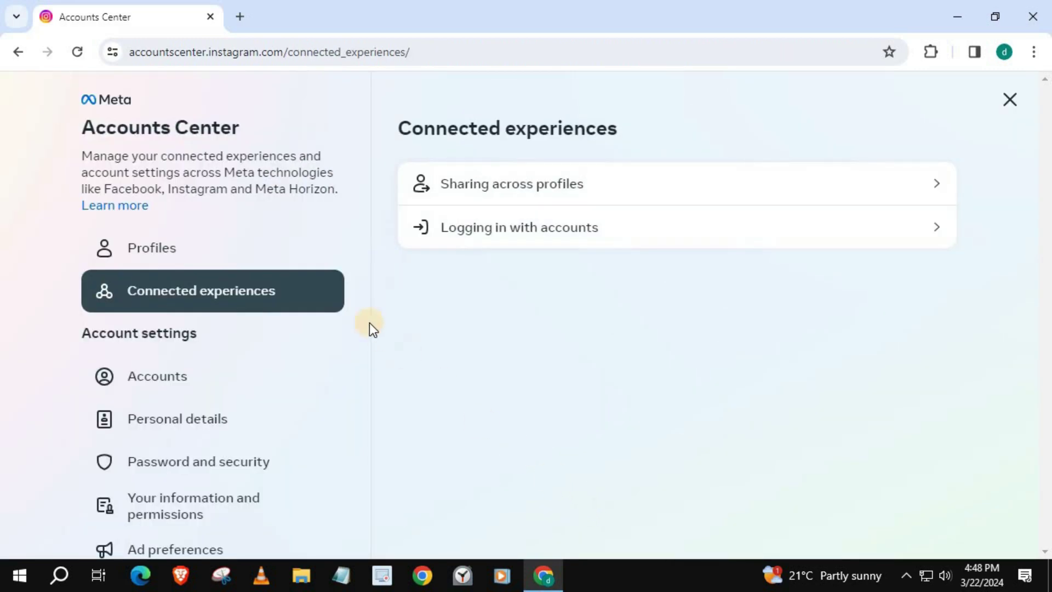
Step: Review the Accounts Center profiles, then open the Instagram profile page in a new tab
left_click(181, 252)
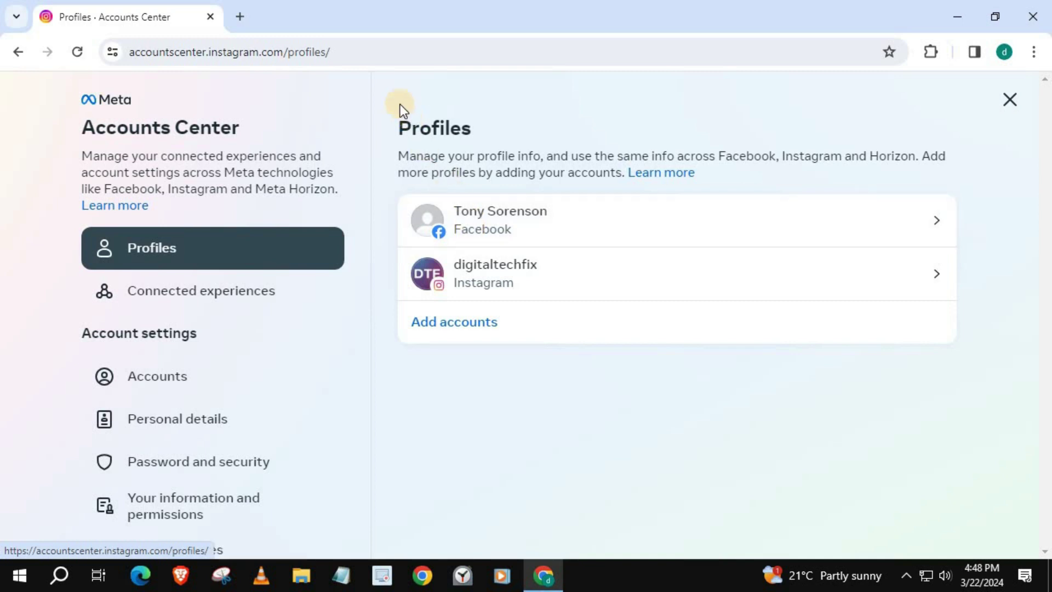
left_click(236, 19)
left_click(28, 83)
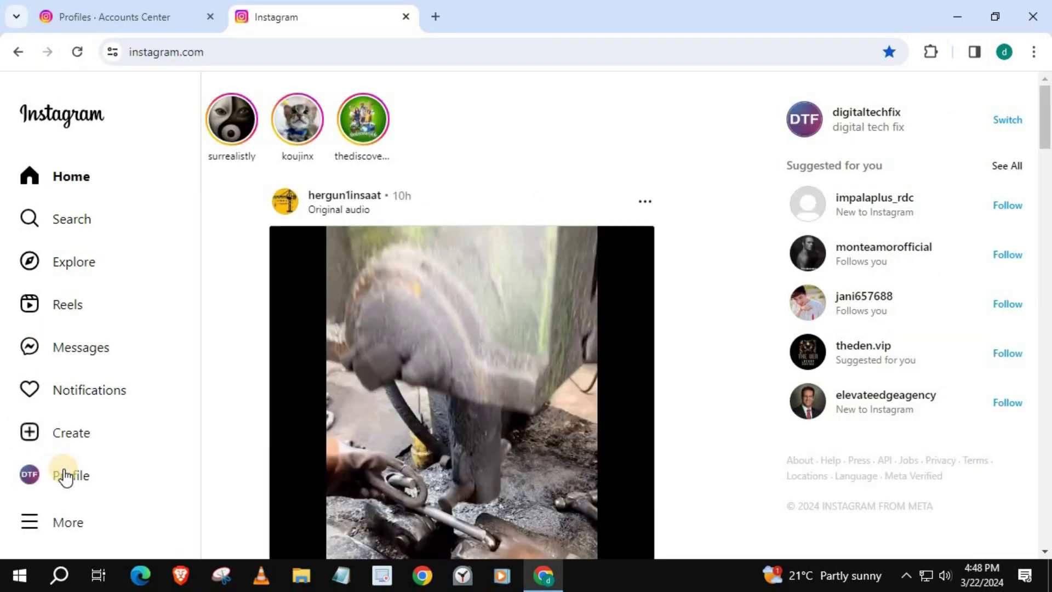
left_click(65, 476)
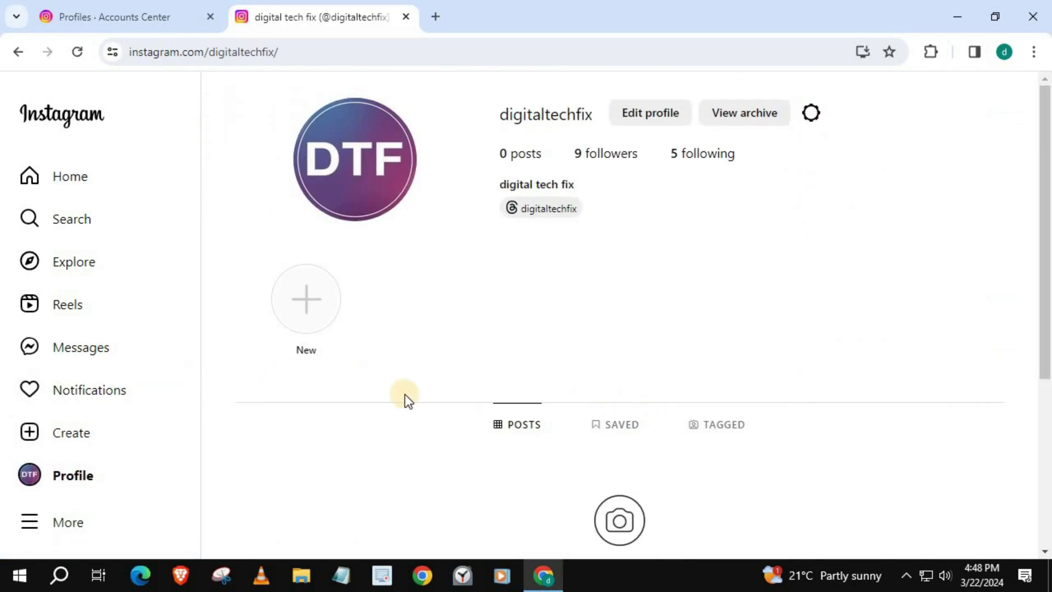
Step: Start a new post and drag the desktop PNG image into it
left_click(42, 424)
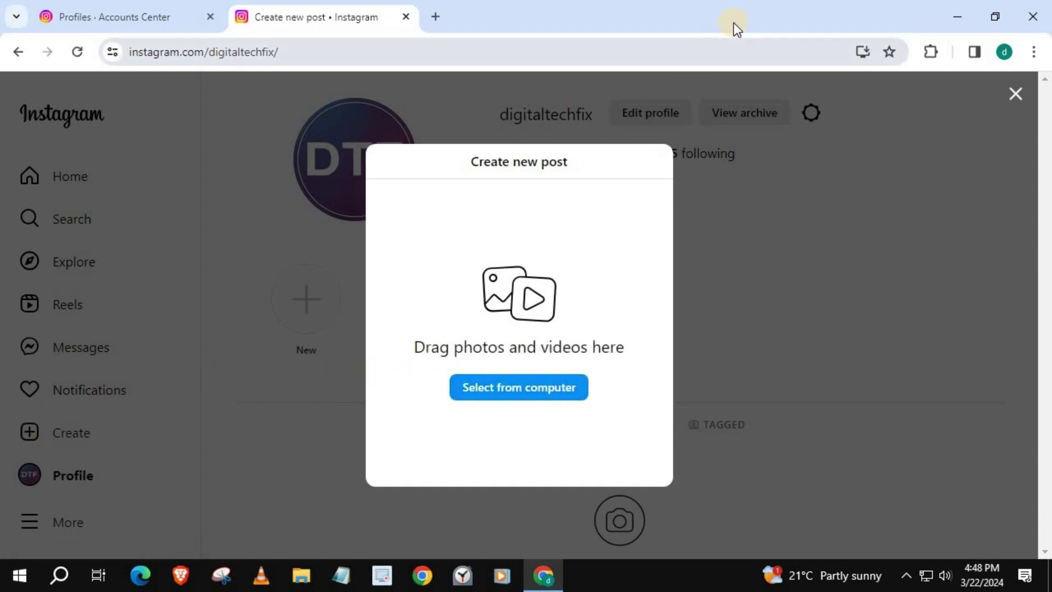
left_click(689, 34)
left_click_drag(688, 34, 635, 35)
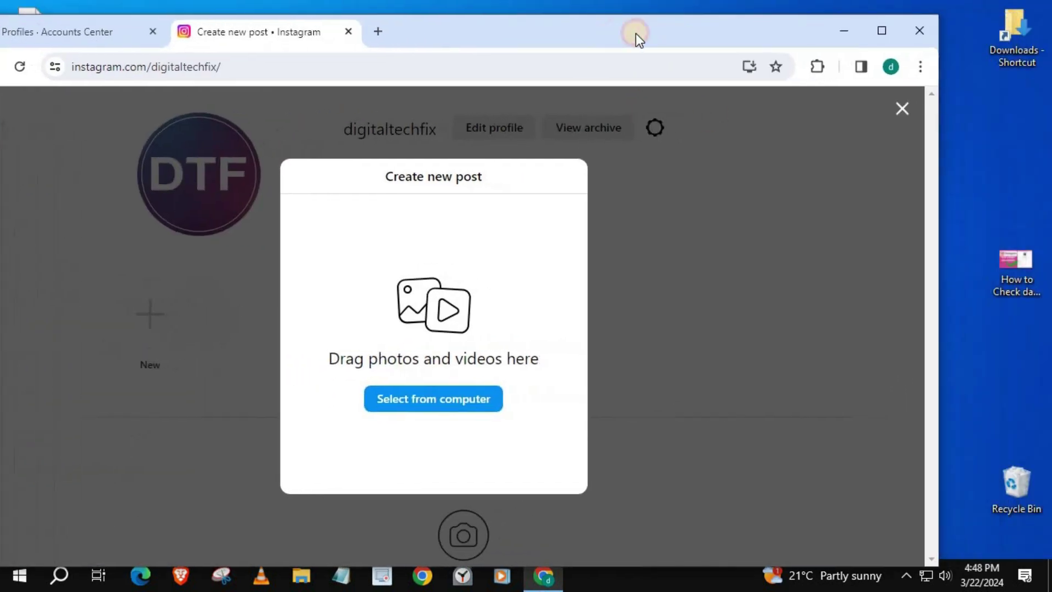
left_click(1021, 262)
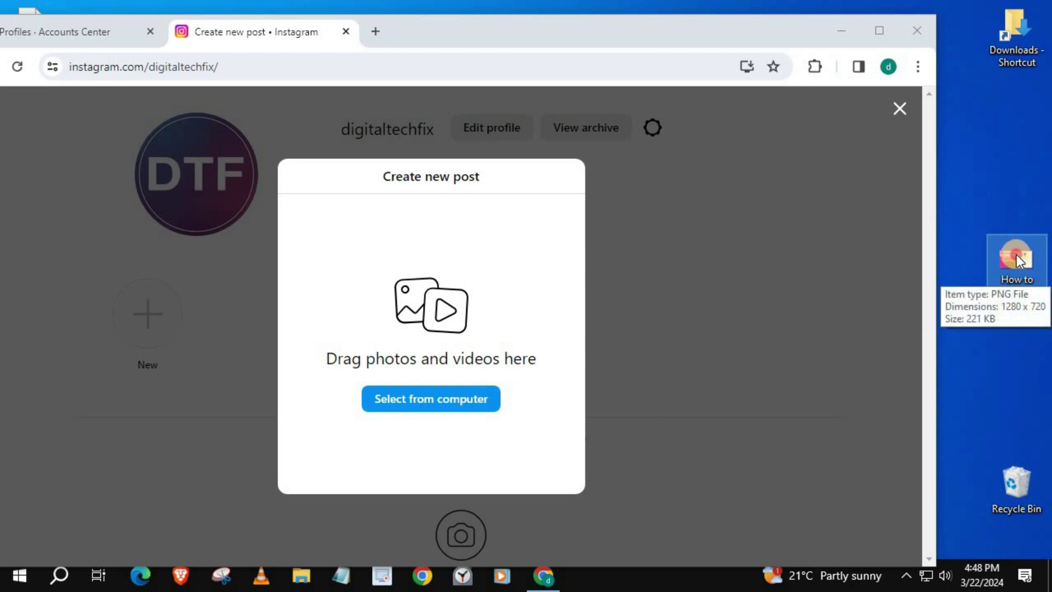
left_click_drag(1018, 255, 448, 310)
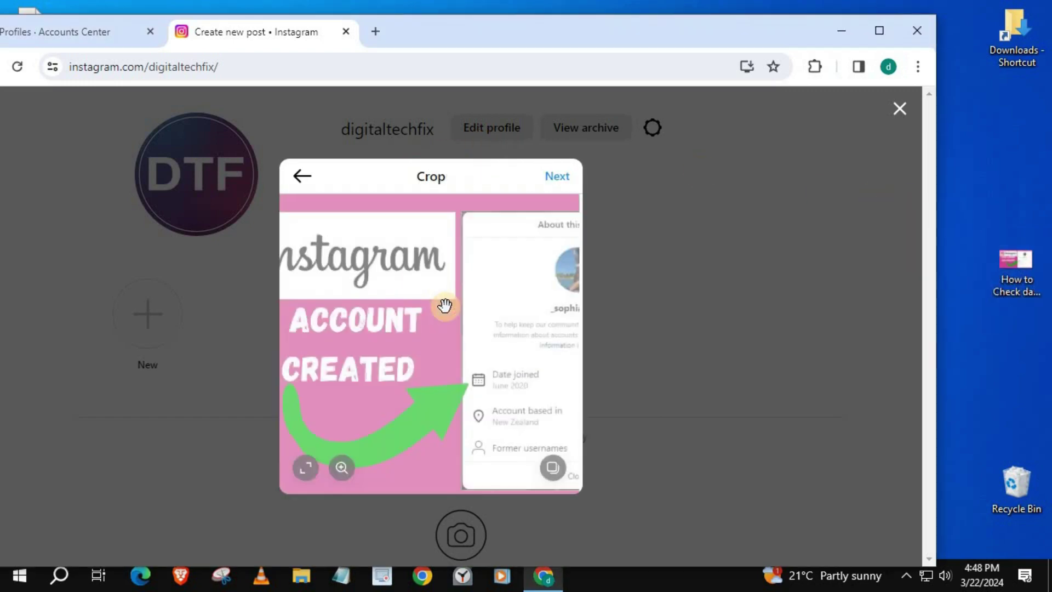
left_click(875, 38)
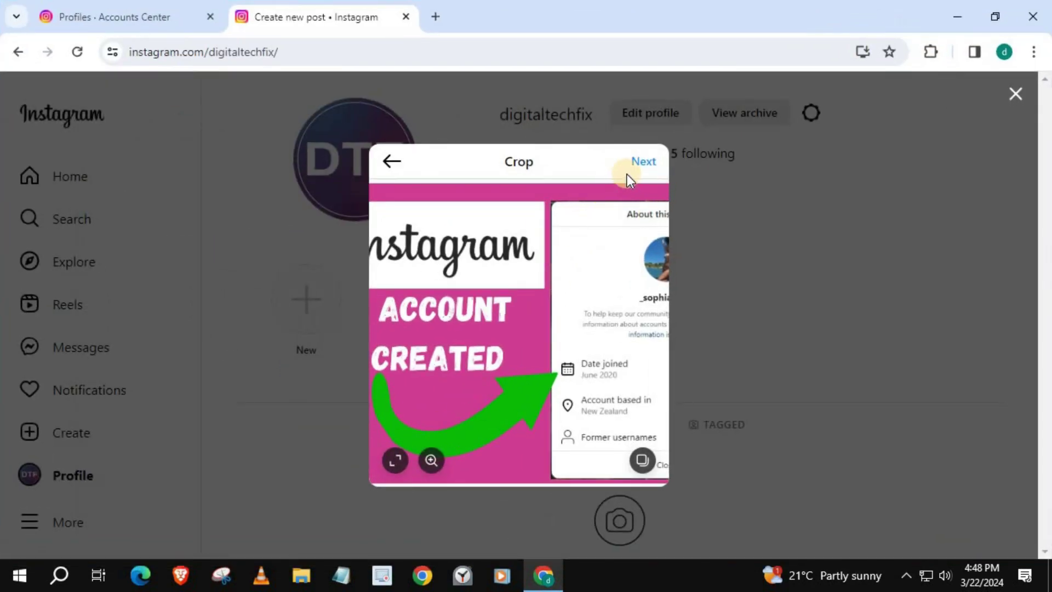
Step: Skip crop and filters, share the post without a caption, and dismiss the confirmation
left_click(645, 161)
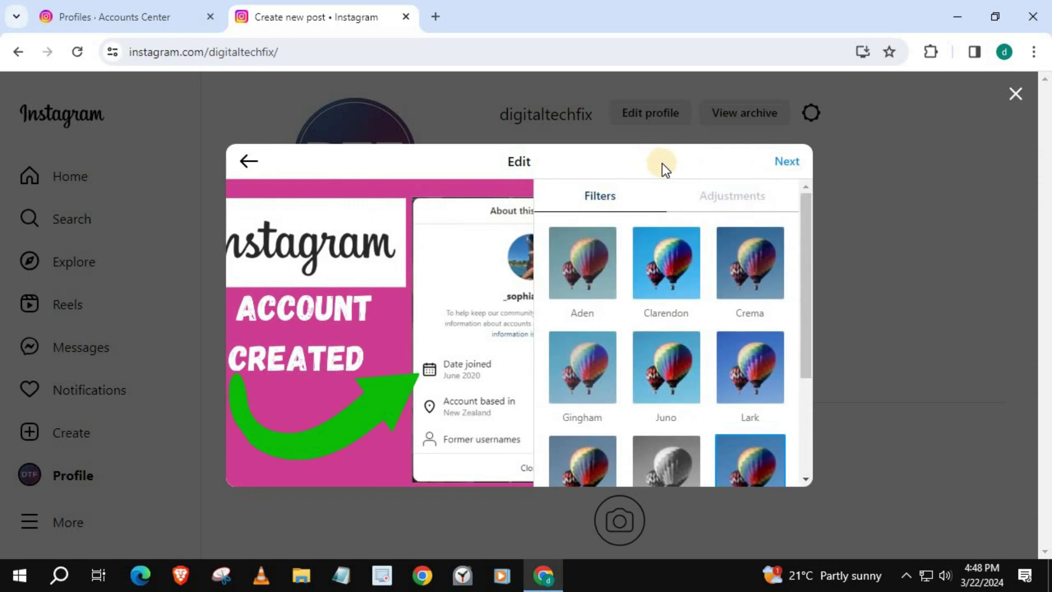
left_click(785, 164)
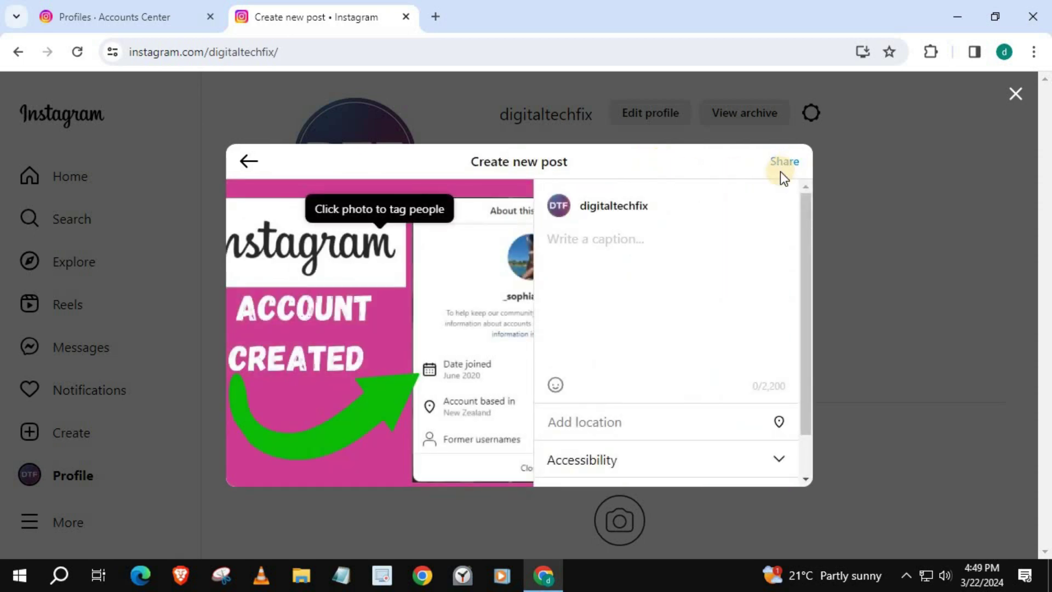
left_click(785, 161)
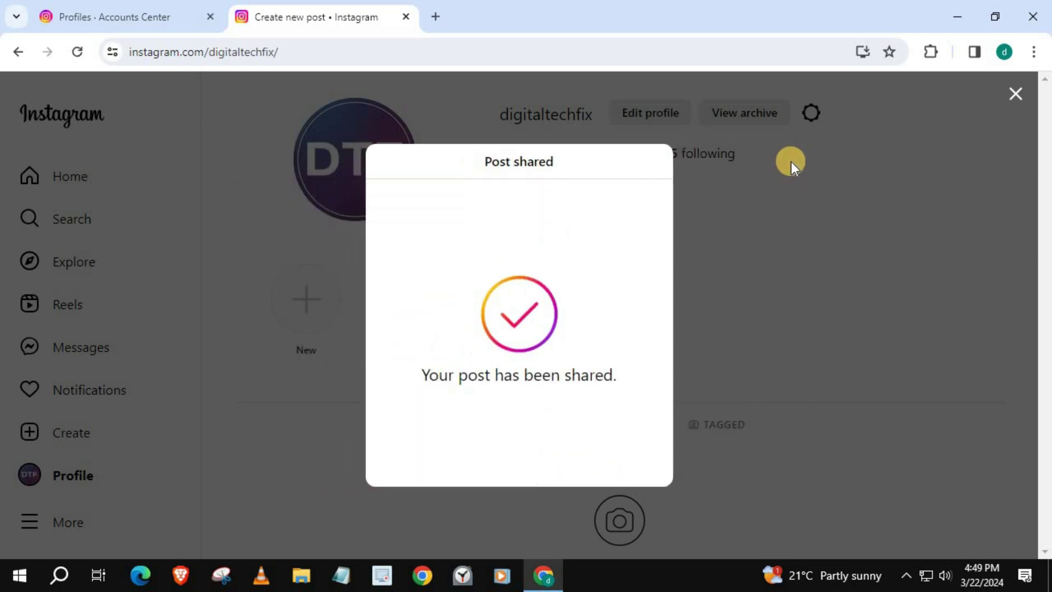
left_click(1015, 94)
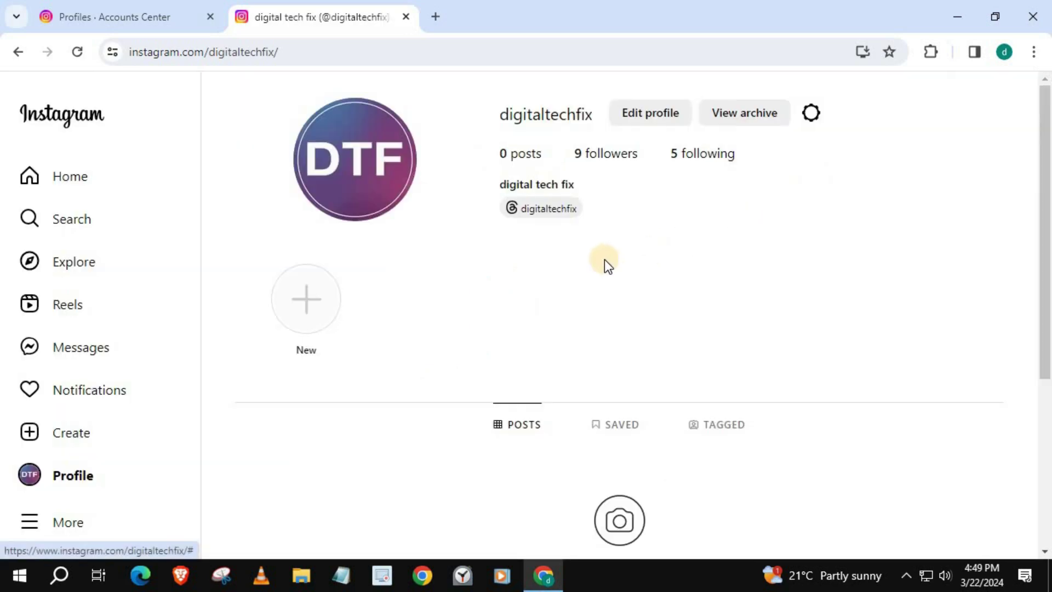
Step: Reload the profile, open the new post, and bring up its Share to… options
left_click(76, 53)
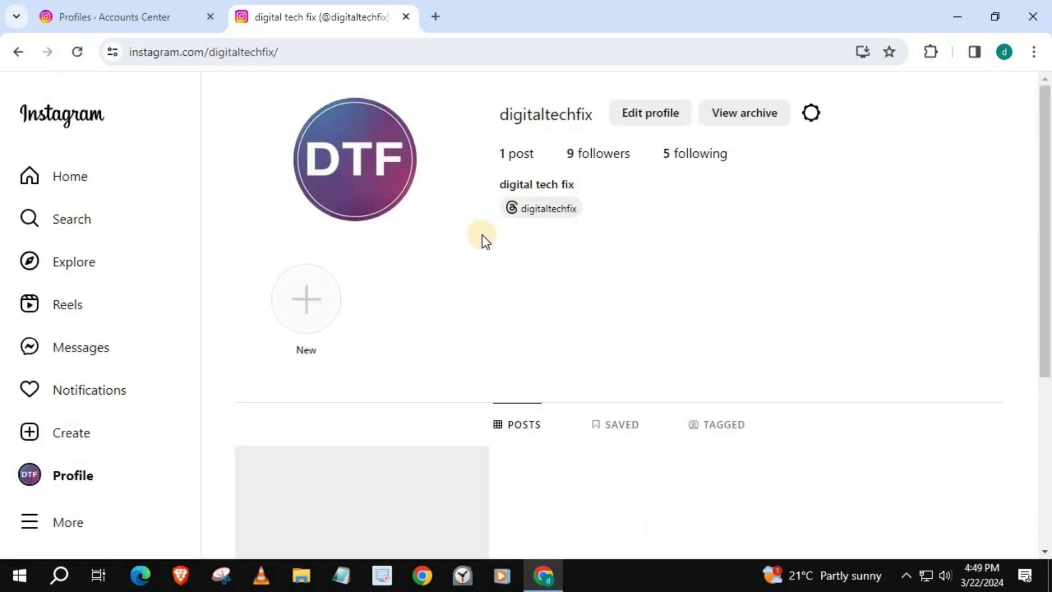
scroll(482, 235, "down", 5)
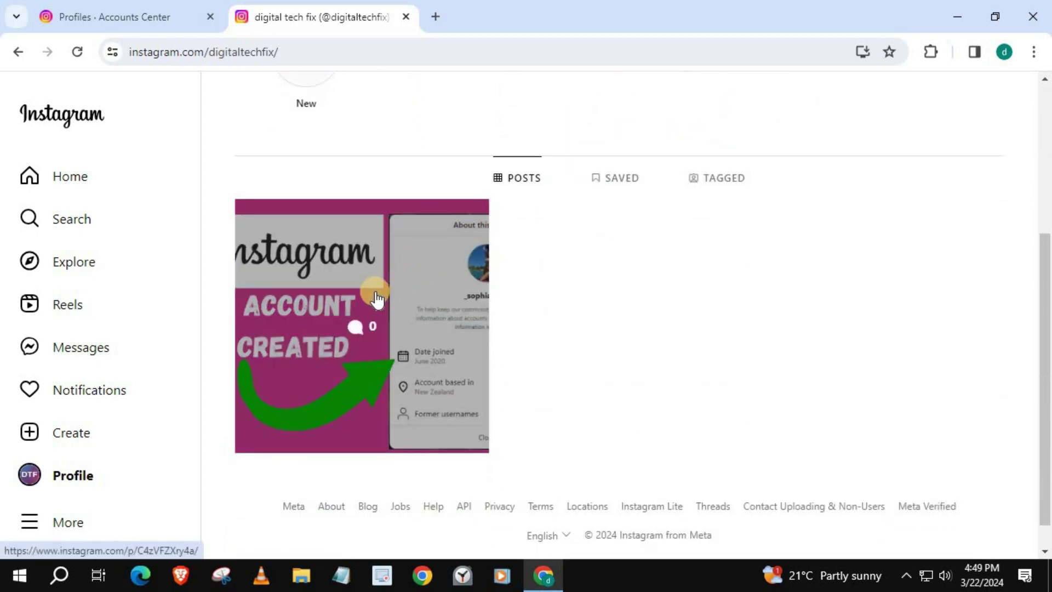
left_click(367, 273)
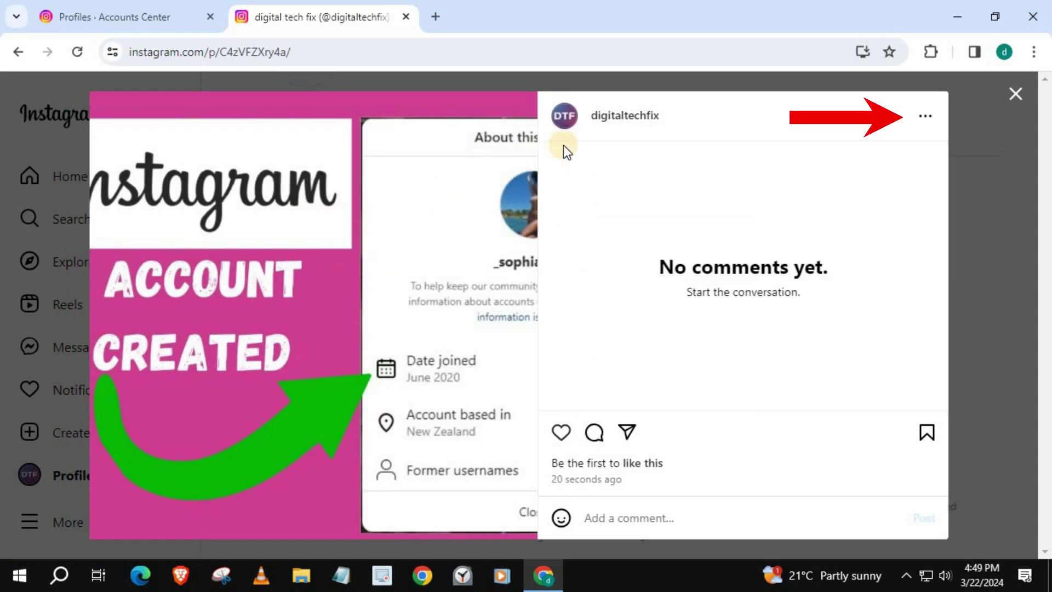
left_click(926, 117)
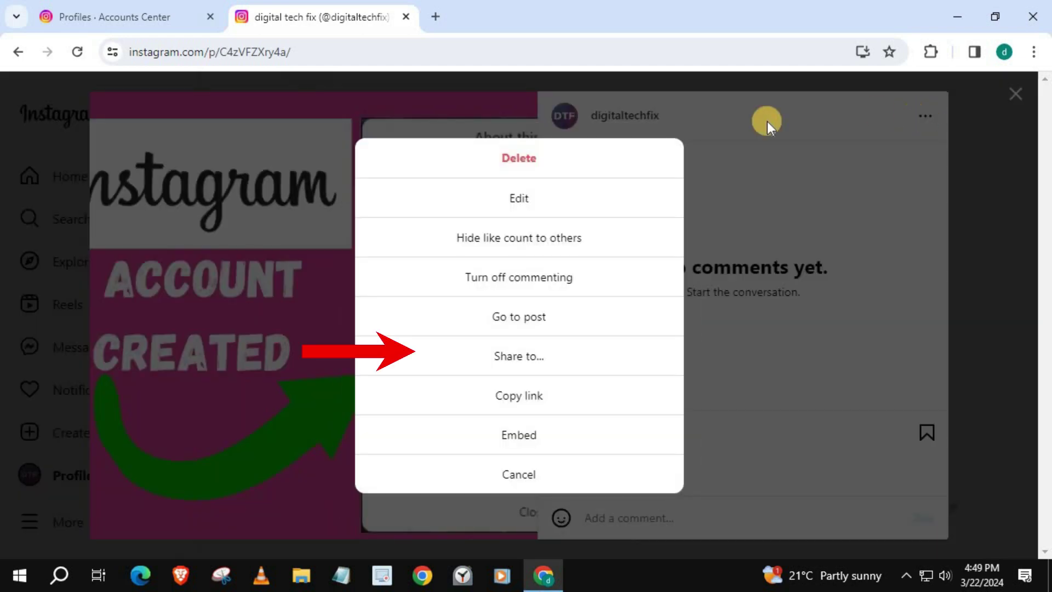
left_click(523, 364)
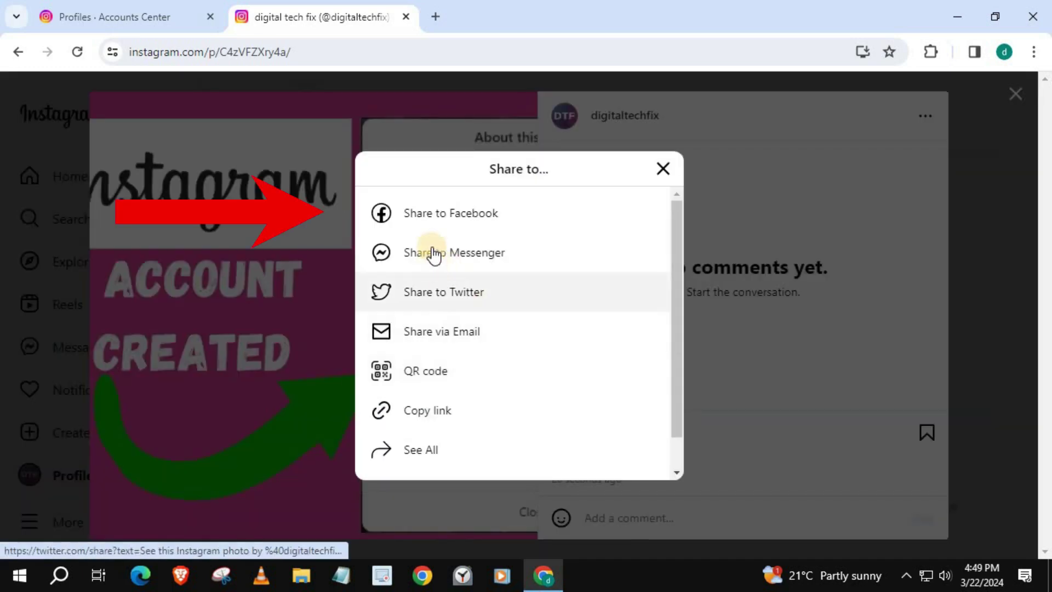
Step: Share the post to Facebook and publish it from the Create post dialog
left_click(427, 217)
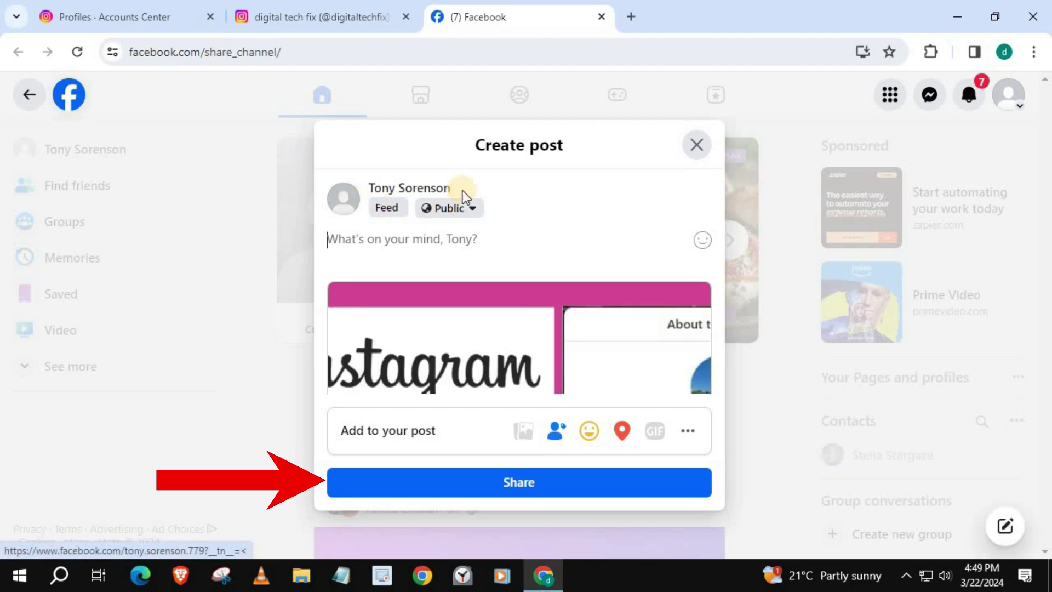
left_click(517, 484)
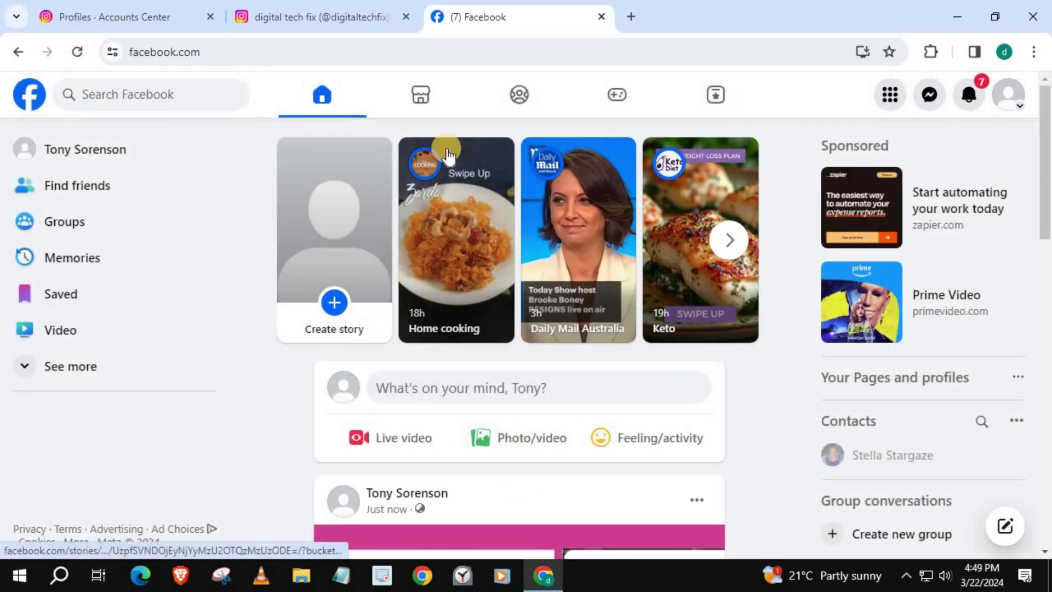
Step: Open the Facebook profile and scroll down to the "Just now" Instagram post
left_click(52, 155)
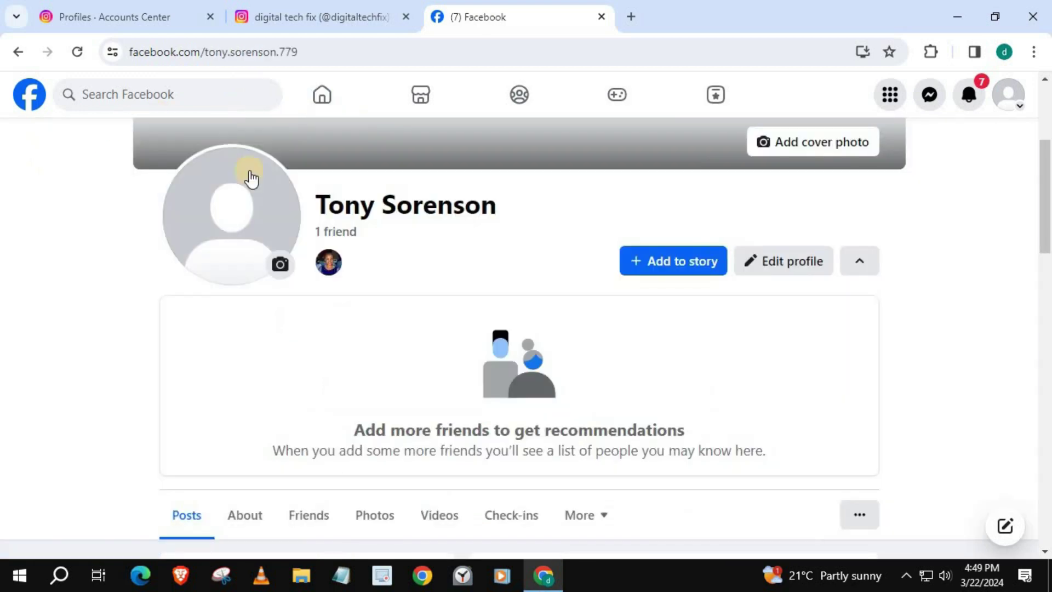
scroll(580, 195, "down", 10)
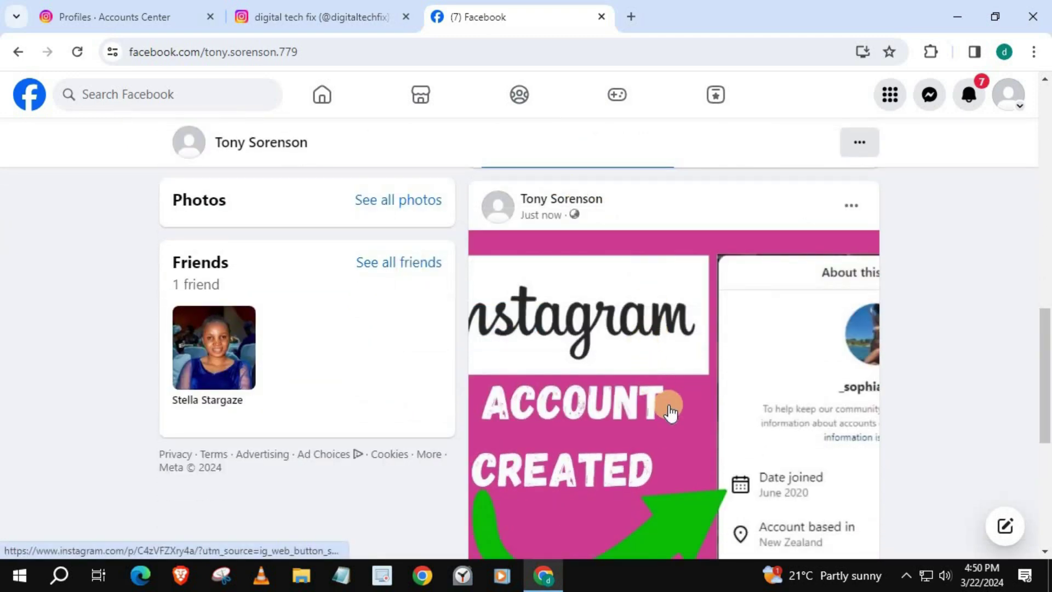
scroll(677, 411, "down", 6)
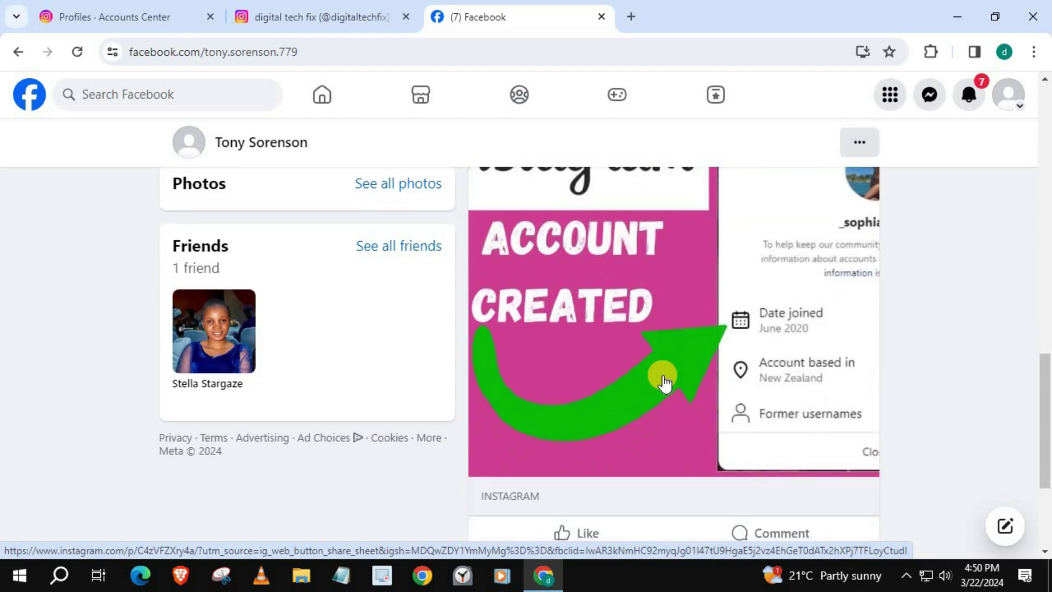